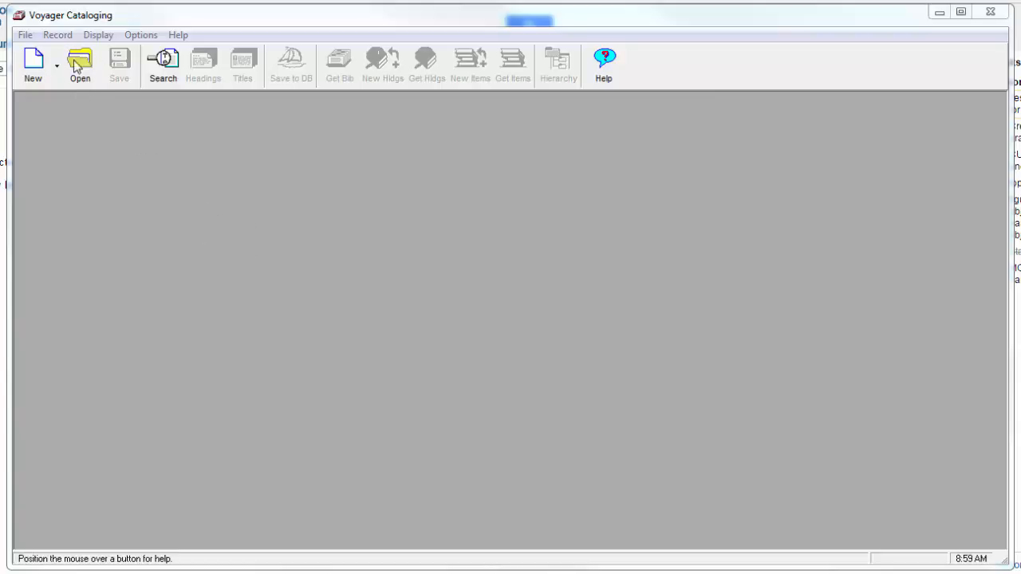
Step: Open the Pick And Scan tool for batch changes to item and holdings records
left_click(125, 19)
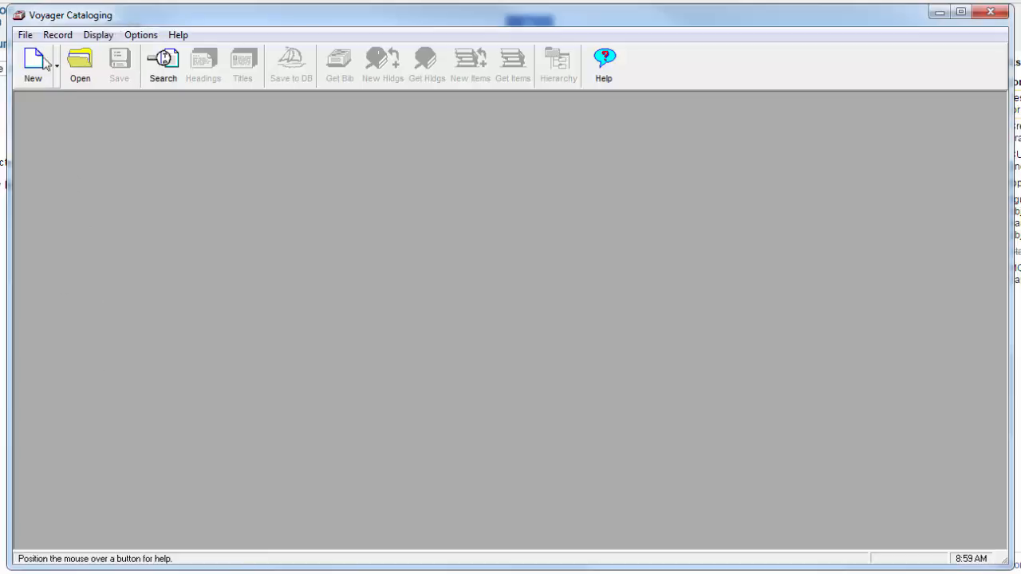
left_click(25, 35)
left_click(64, 199)
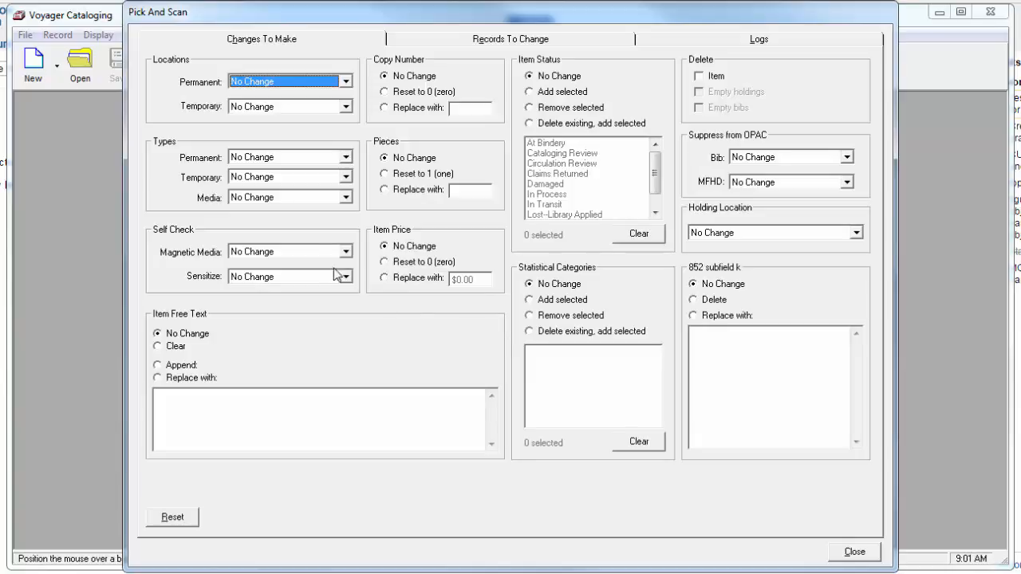
Step: Set the permanent item location to dcvn rsth in the changes to make
left_click(297, 83)
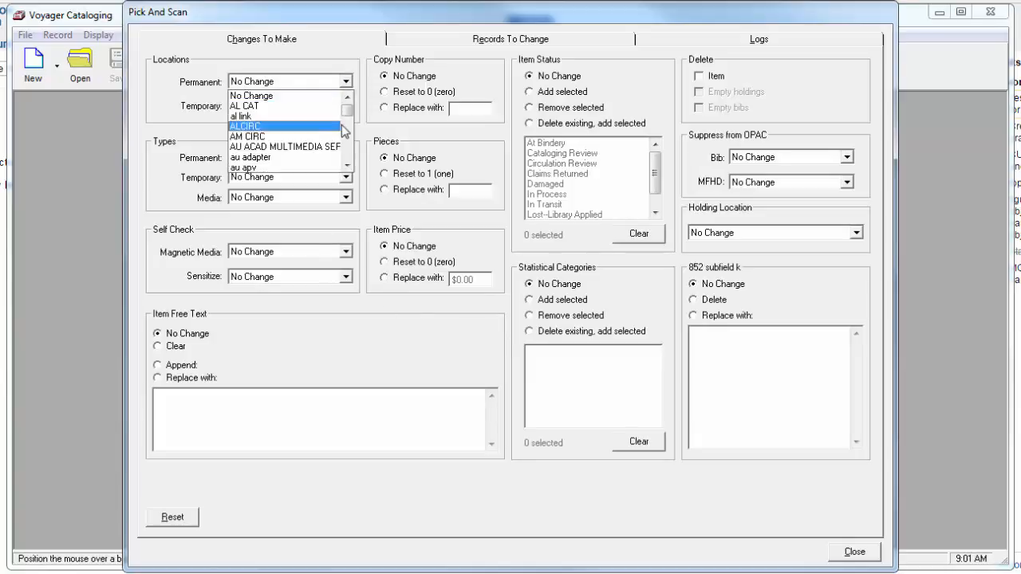
scroll(346, 136, "down", 12)
scroll(346, 136, "down", 10)
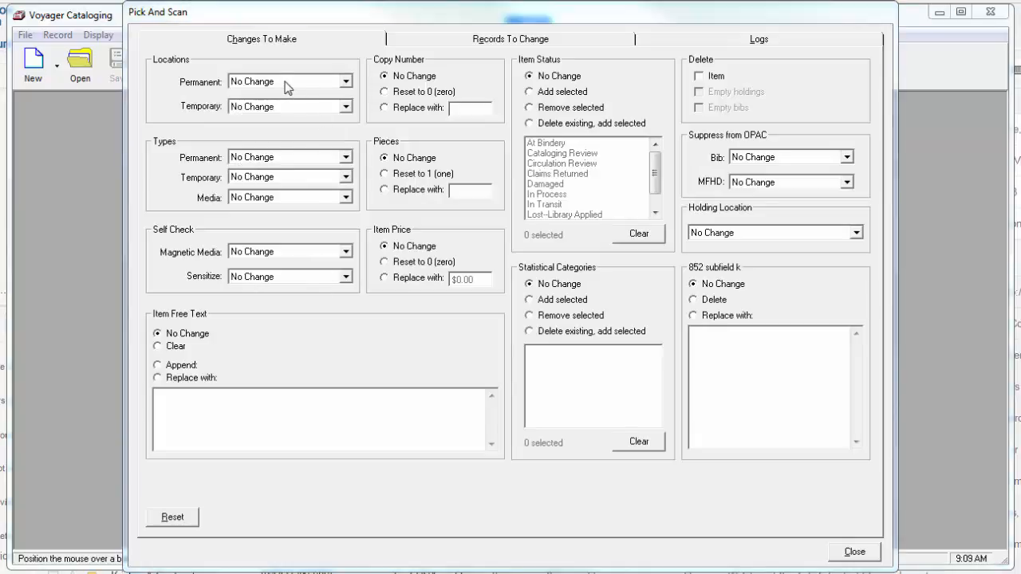
left_click(287, 83)
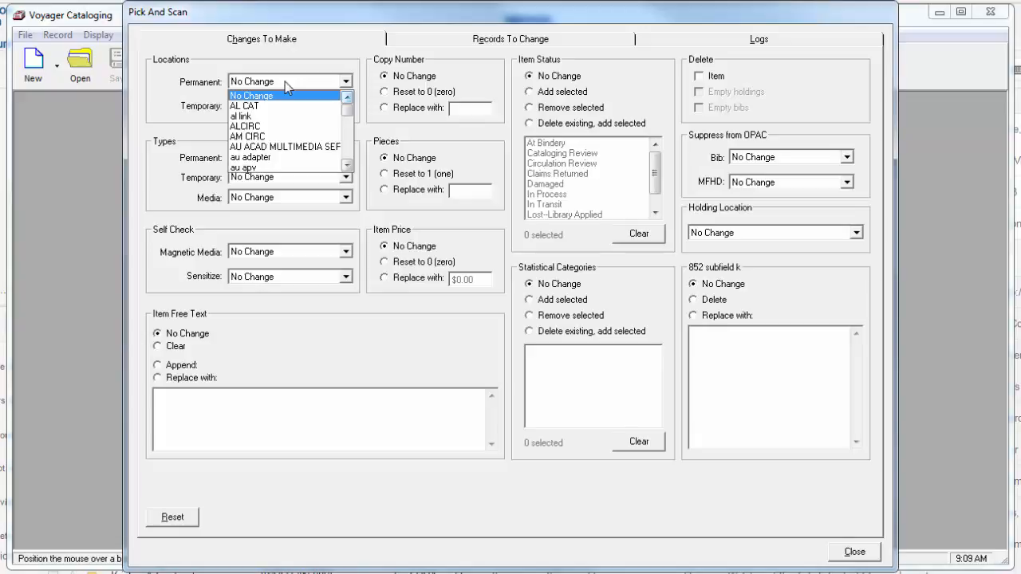
type("dcvn rsth")
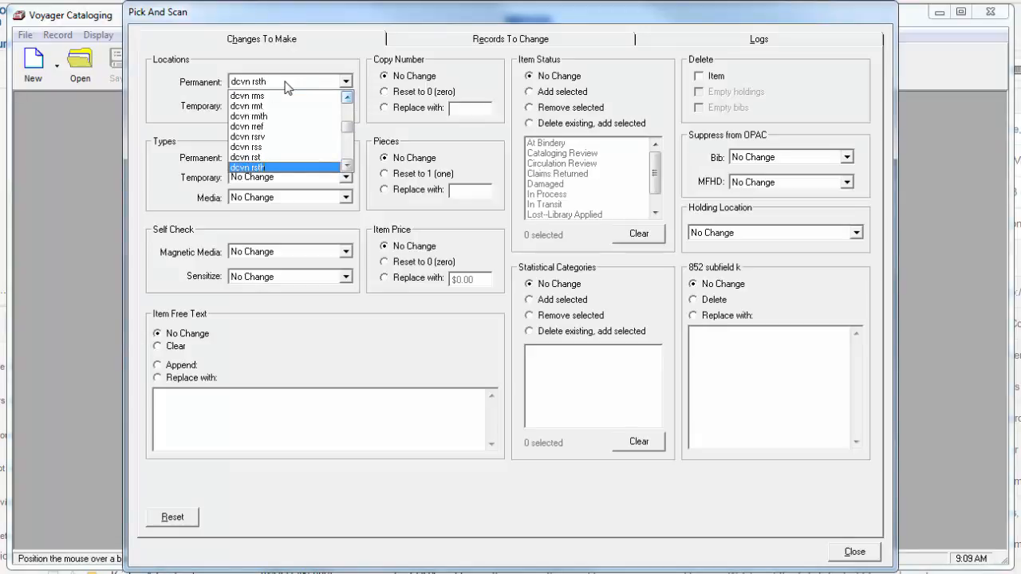
key("Tab")
Step: Set the holding location to dcvn rsth and bring up the settings for the records to change
left_click(782, 232)
type("dcvn")
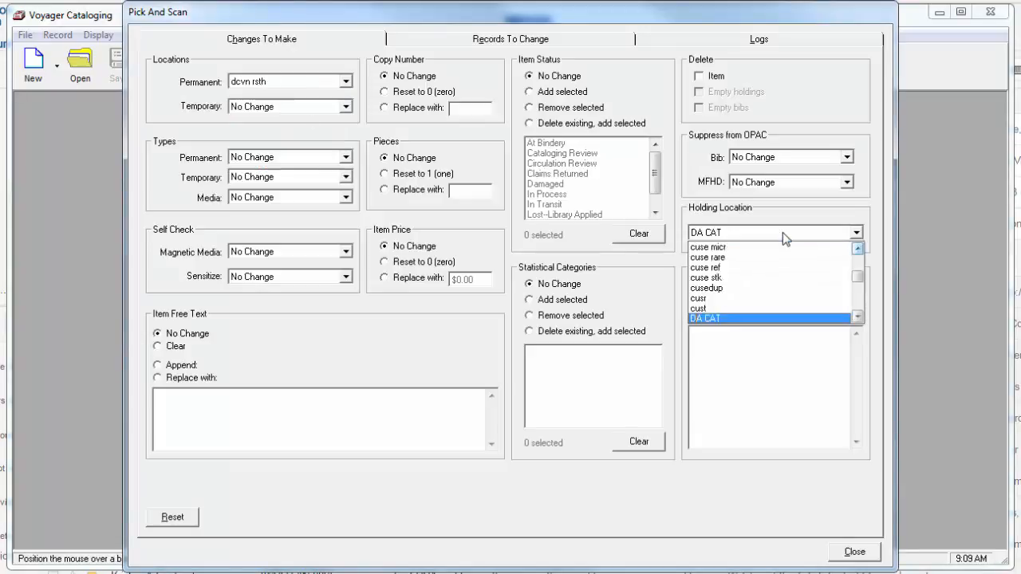
left_click(858, 317)
left_click(858, 319)
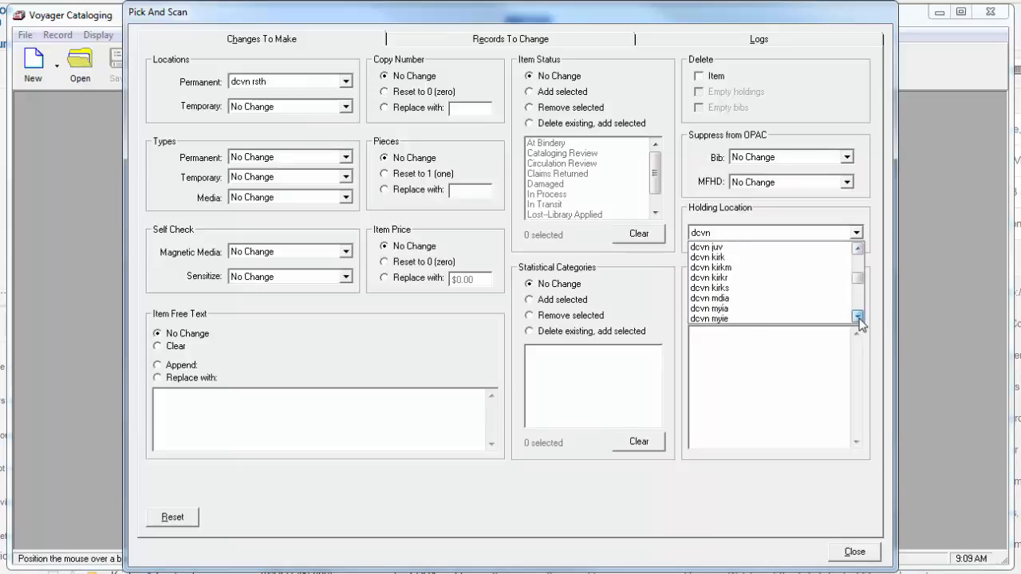
left_click(859, 318)
left_click(859, 318)
left_click(858, 319)
left_click(858, 319)
left_click(790, 319)
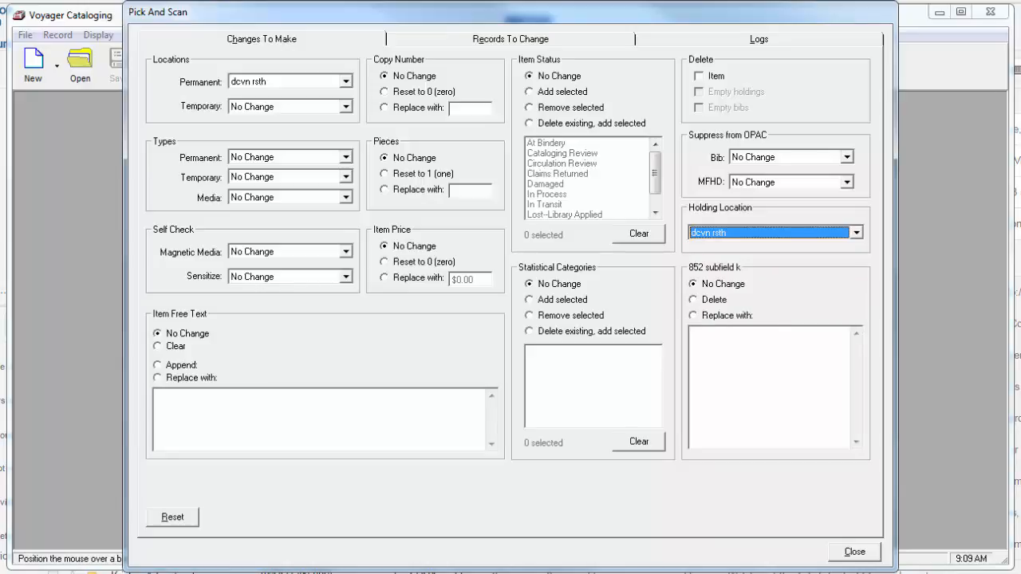
left_click(504, 40)
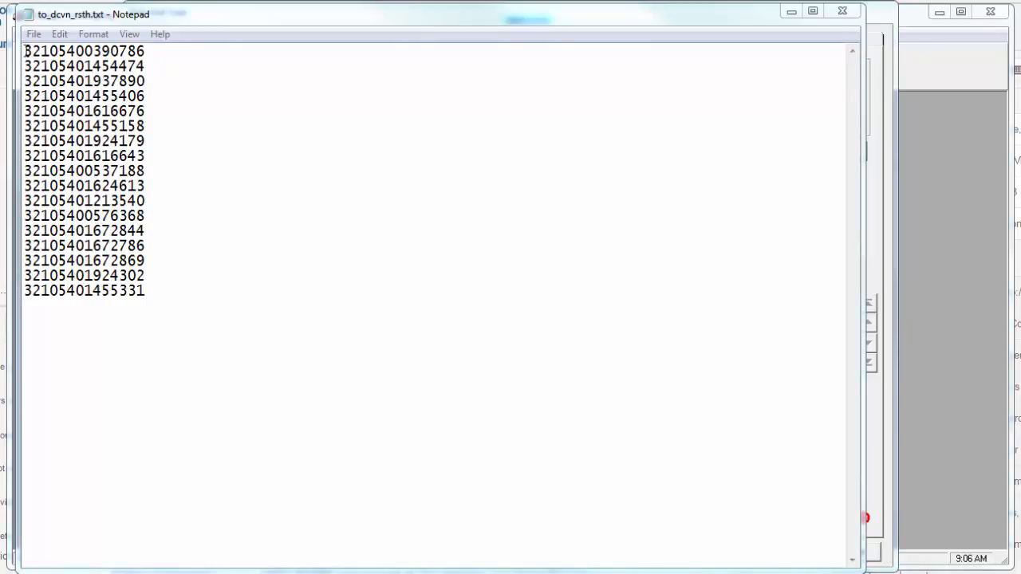
Step: Examine the item barcode list in to_dcvn_rsth.txt for its one-barcode-per-line layout, and close the file
left_click(145, 52)
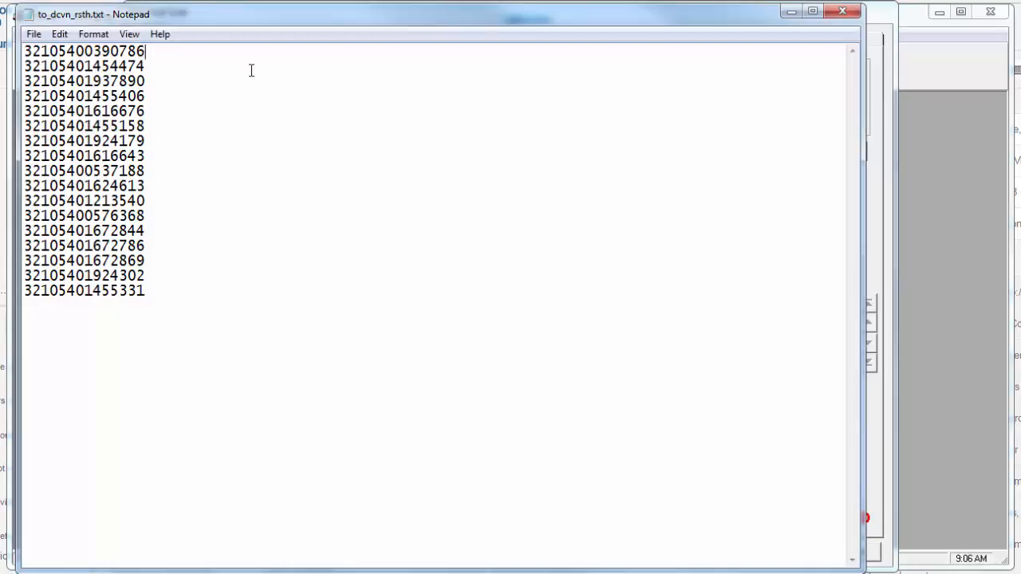
key("Down")
key("Down")
key("Down")
key("Down")
key("Down")
key("Down")
key("Down")
key("Down")
key("Down")
key("Down")
key("Down")
key("Down")
key("Down")
key("Down")
key("Down")
key("Down")
key("Down")
left_click(844, 13)
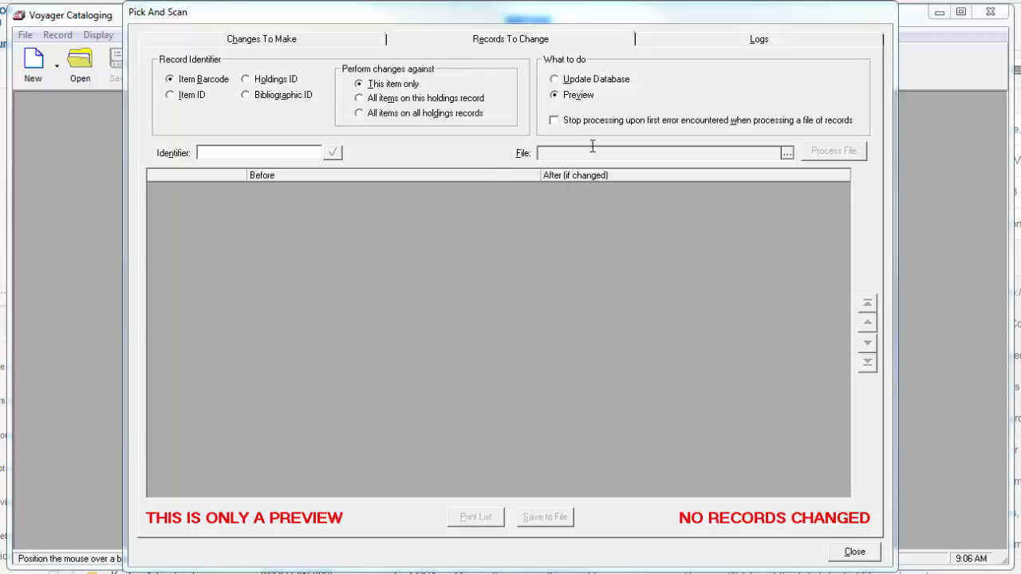
Step: Load to_dcvn_rsth.txt from the SCS project folder as the barcode file and process it in preview mode
left_click(786, 154)
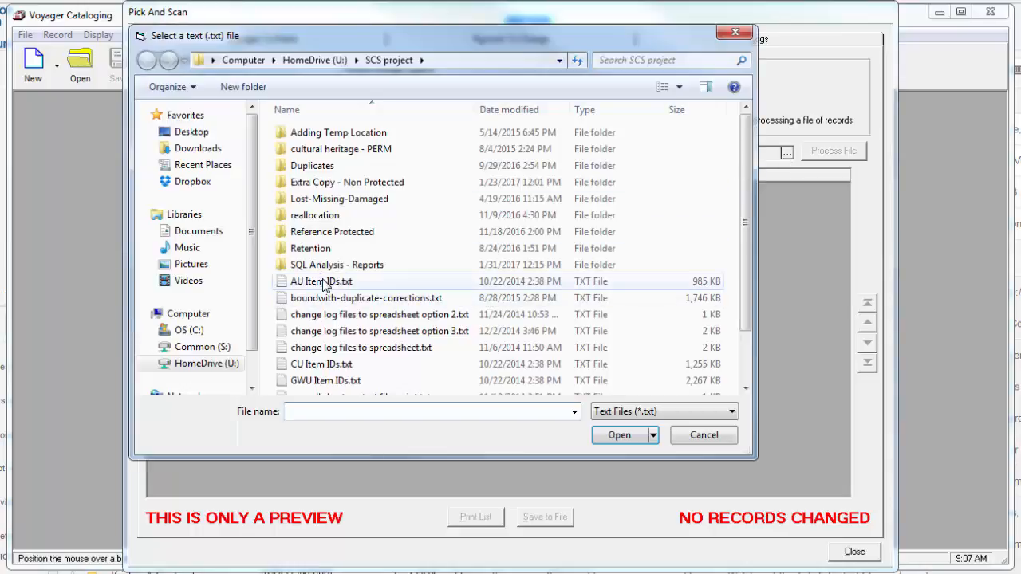
left_click_drag(747, 313, 744, 391)
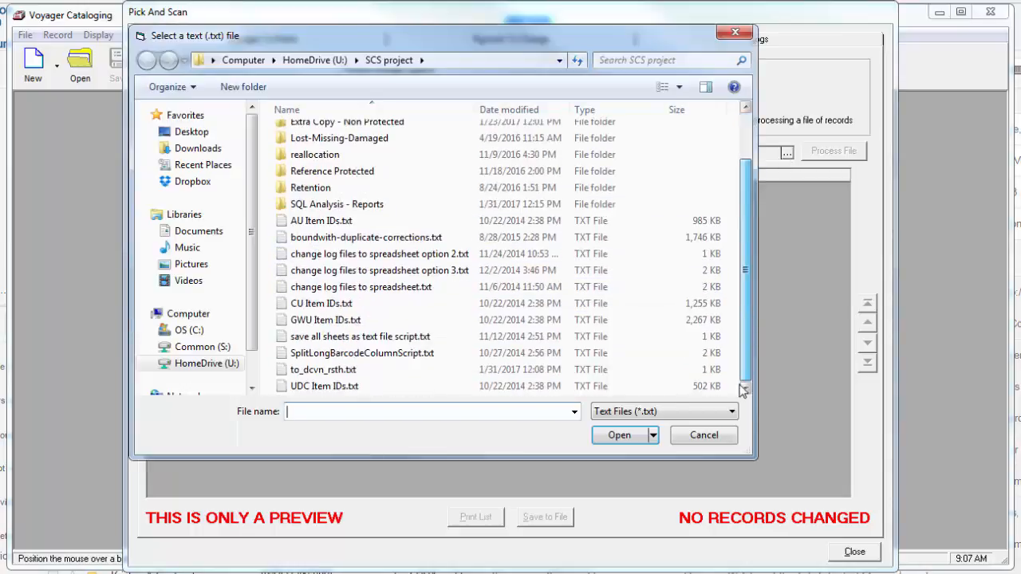
double_click(369, 371)
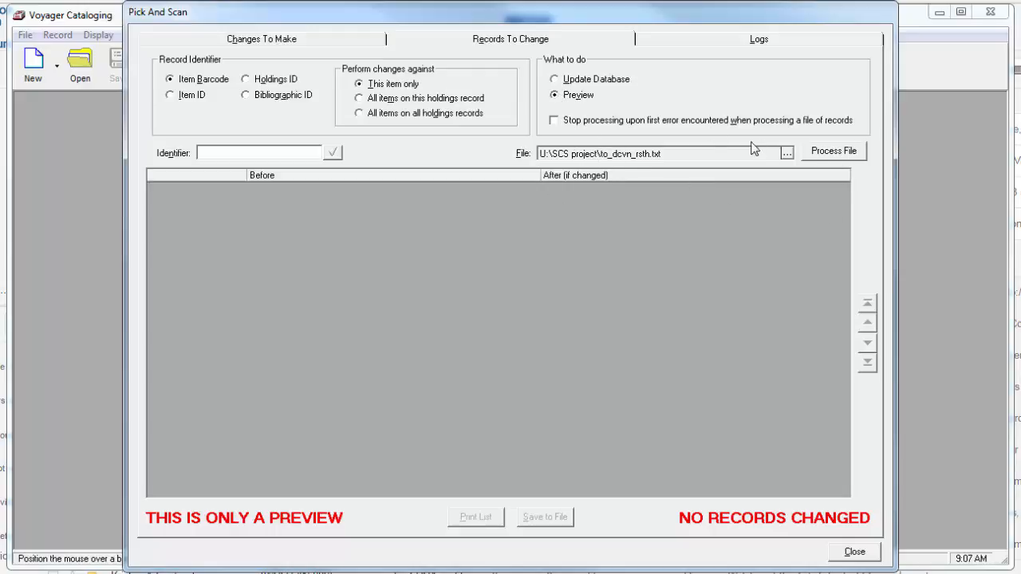
left_click(833, 154)
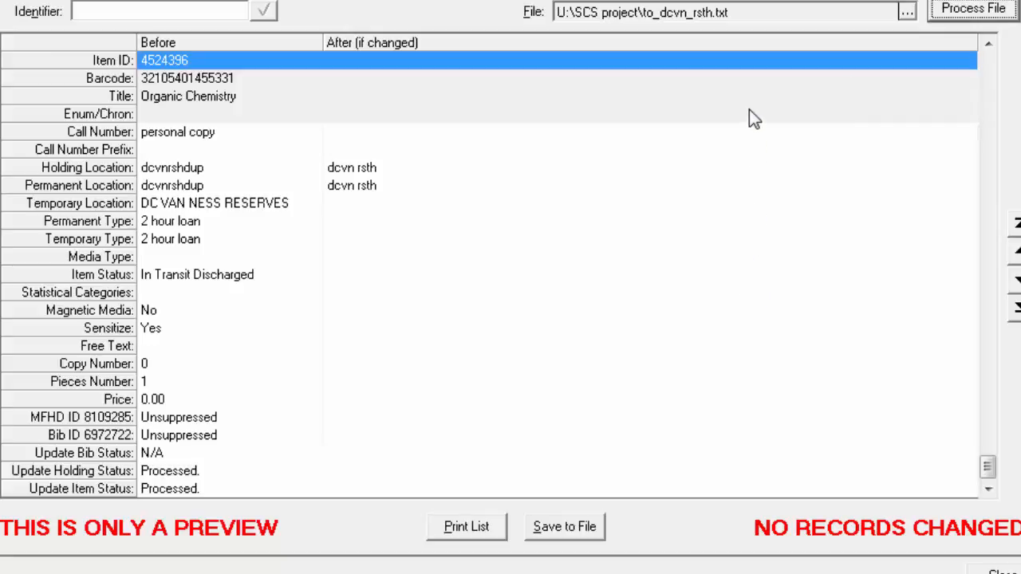
Step: Look through the previewed records, comparing the holding and permanent locations before and after the change
left_click(1015, 252)
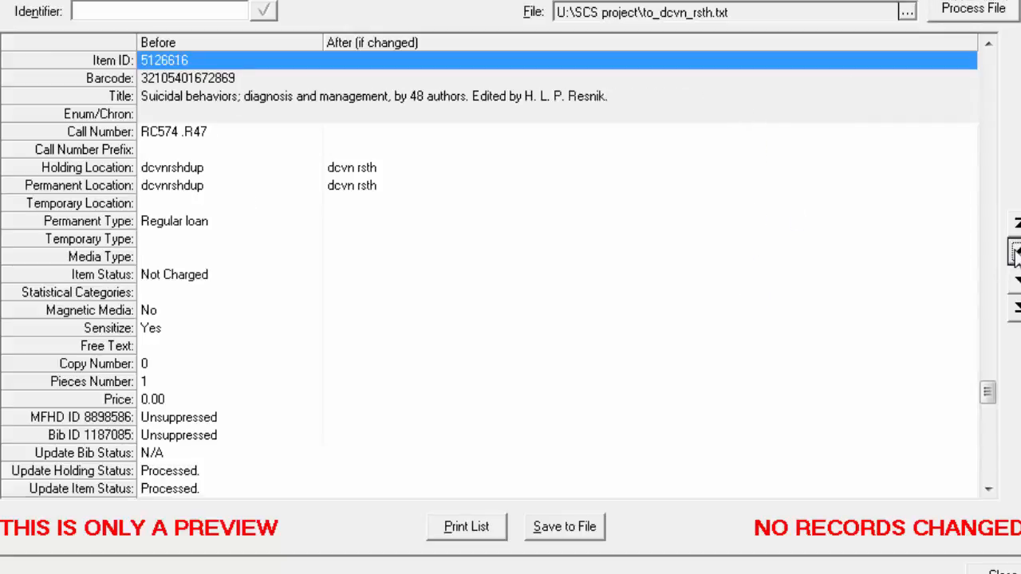
left_click(1015, 252)
left_click(985, 271)
left_click(986, 271)
left_click(985, 270)
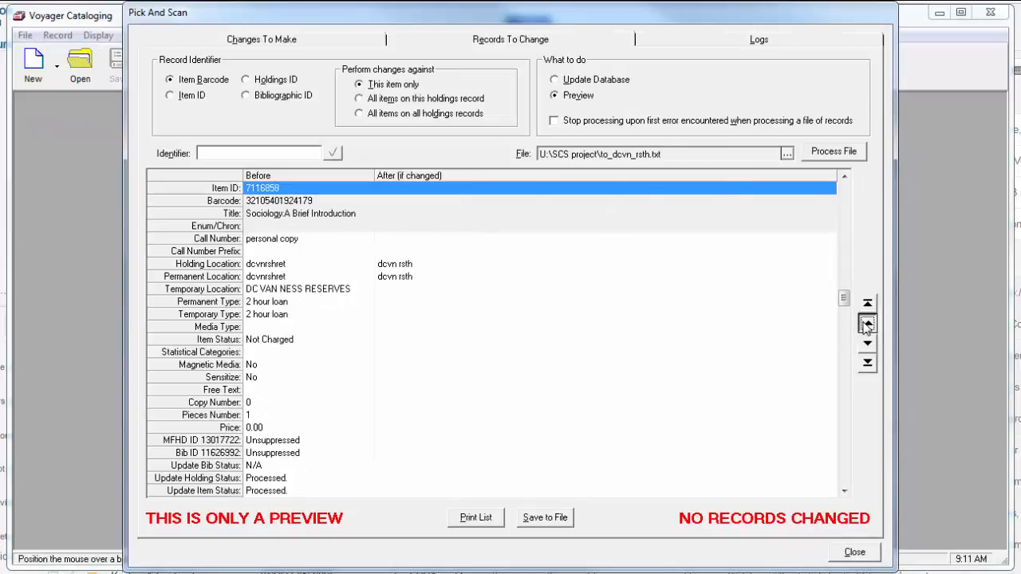
left_click(985, 271)
left_click(868, 343)
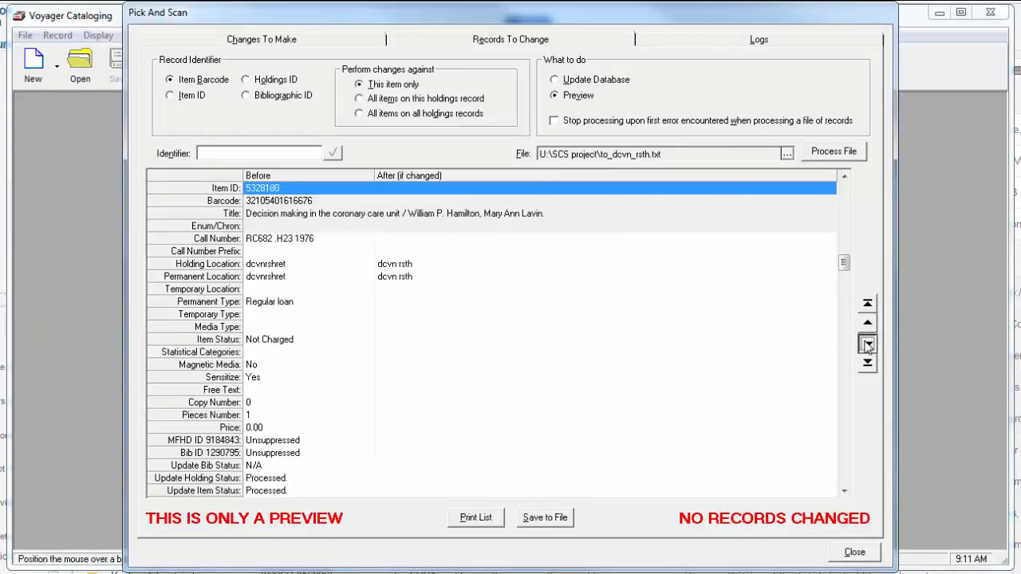
left_click(868, 343)
left_click(868, 343)
left_click(869, 343)
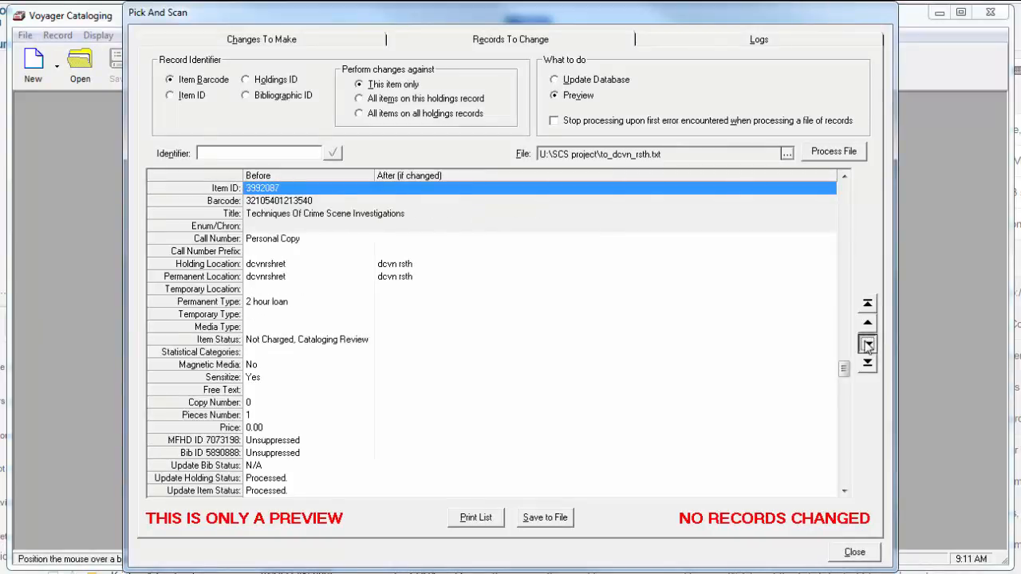
left_click(868, 343)
left_click(868, 344)
left_click(868, 343)
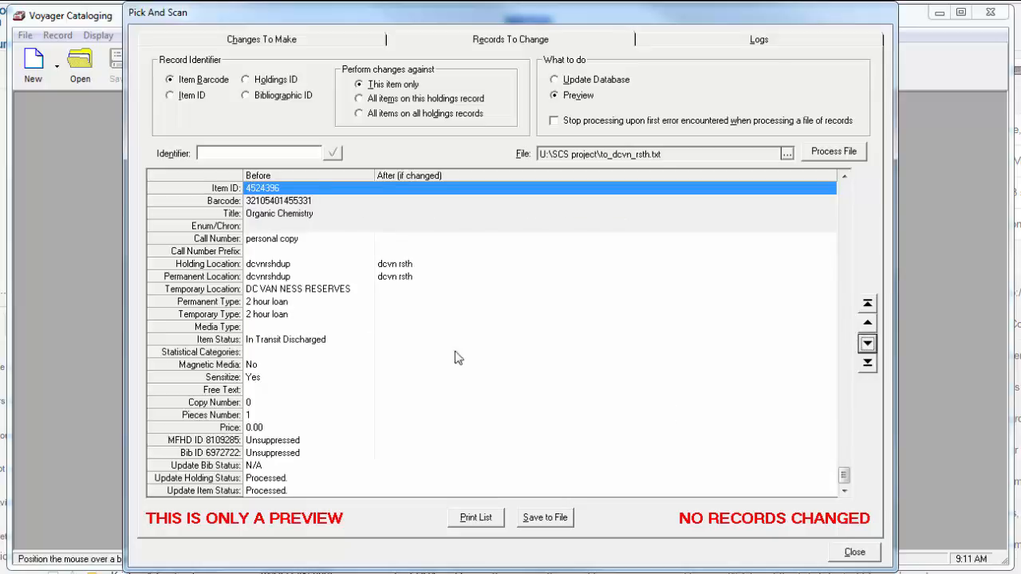
Step: Switch processing from preview to Update Database and process the barcode file
left_click(555, 81)
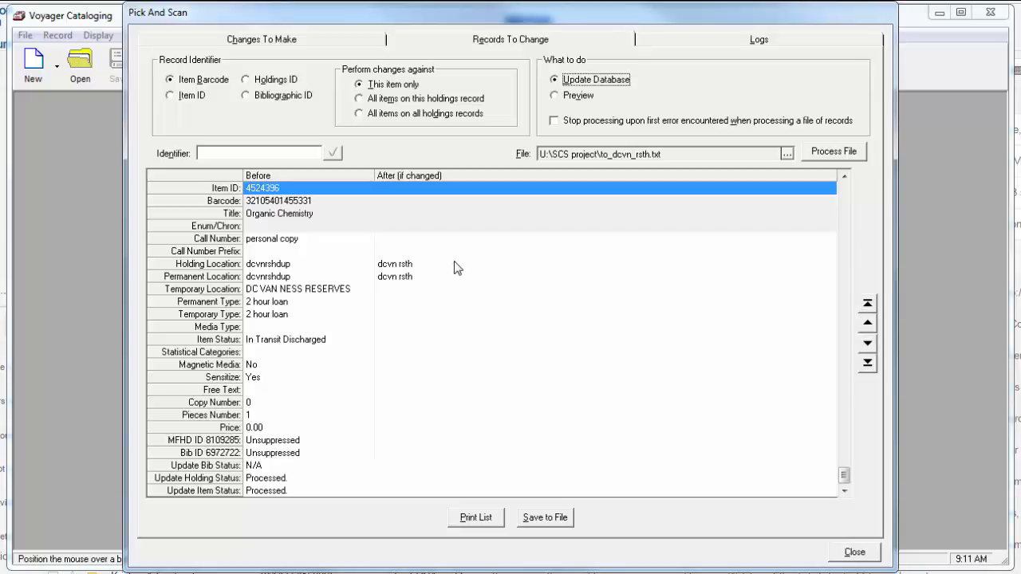
left_click(829, 157)
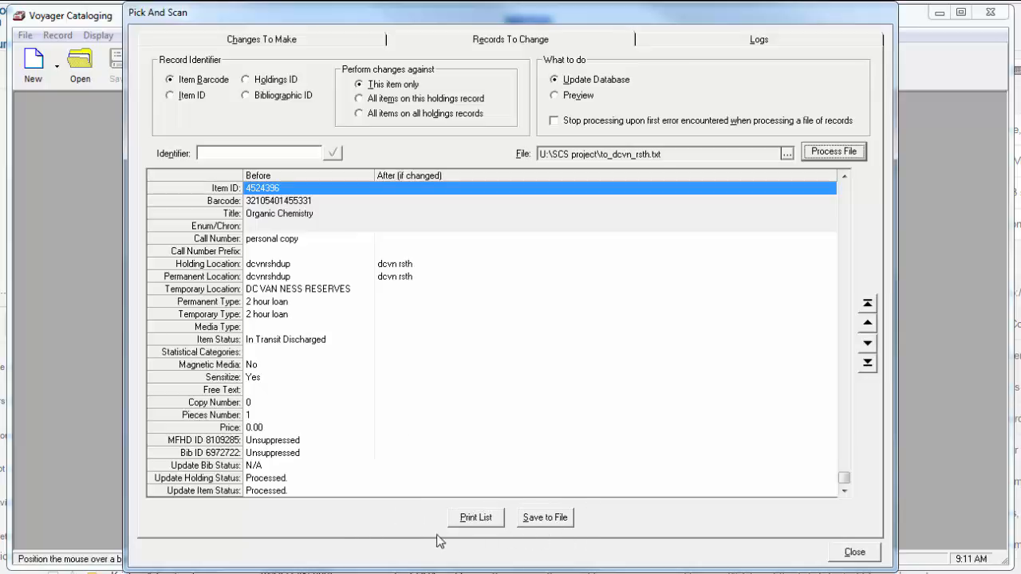
Step: Save the processing results in the SCS project folder as to_dcvn_rsth_done.txt
left_click(557, 519)
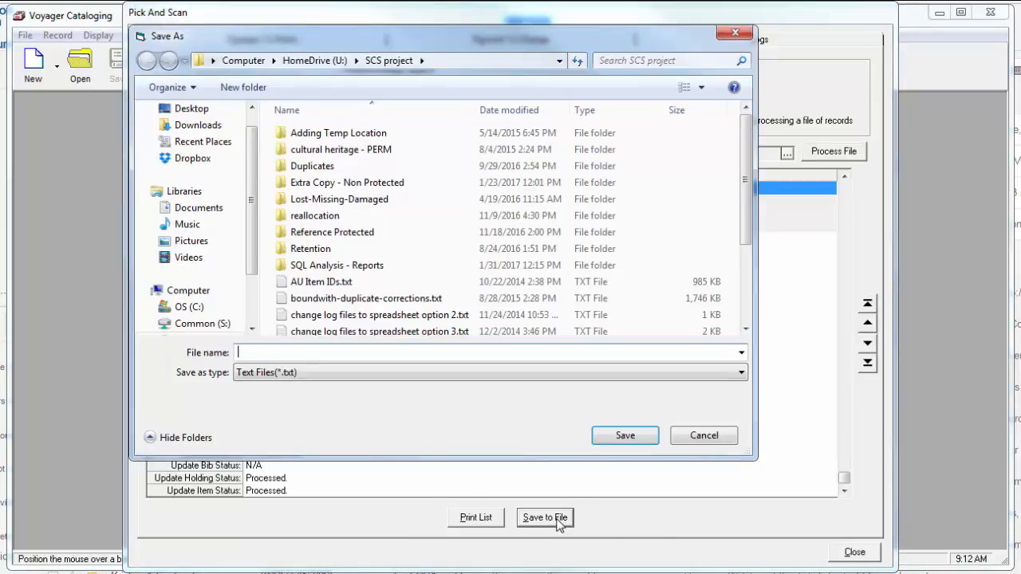
left_click_drag(752, 192, 751, 268)
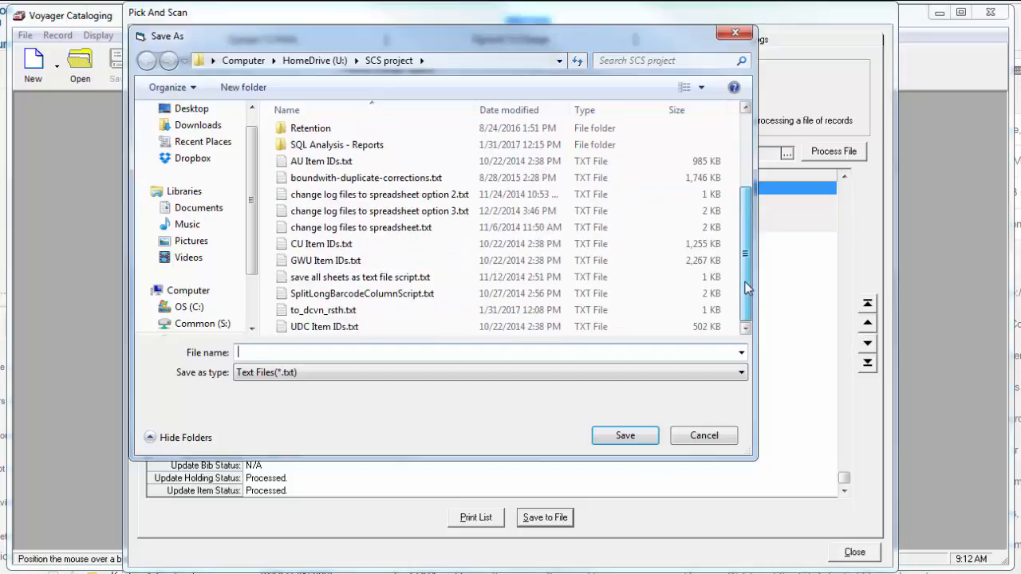
left_click(319, 311)
left_click(293, 356)
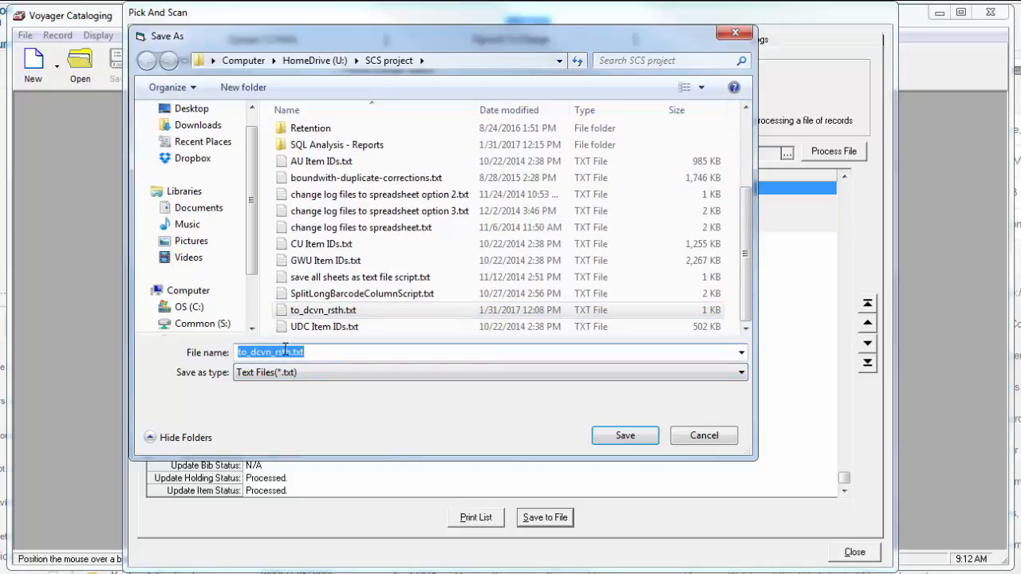
left_click(289, 352)
type("_done")
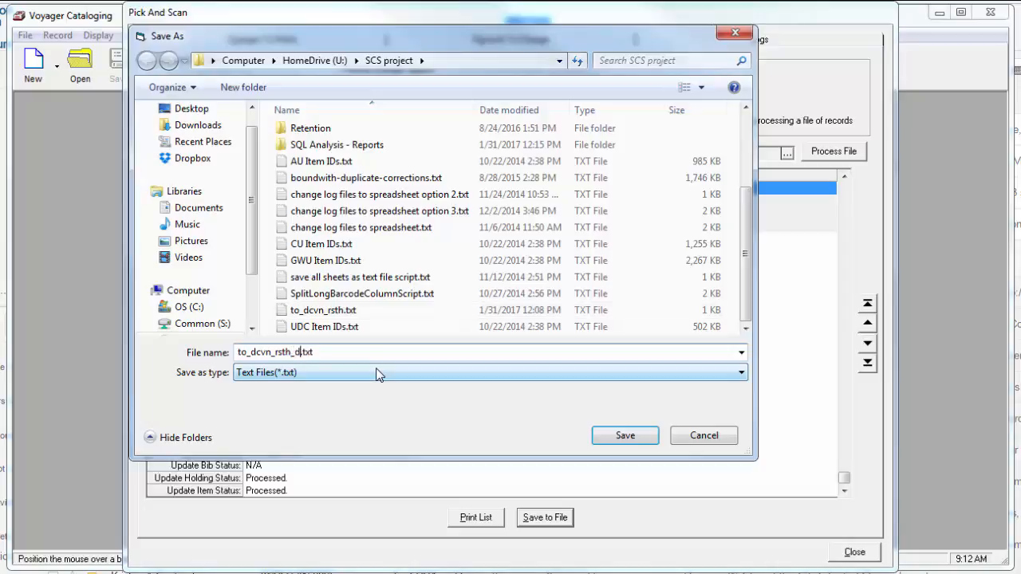
left_click(624, 436)
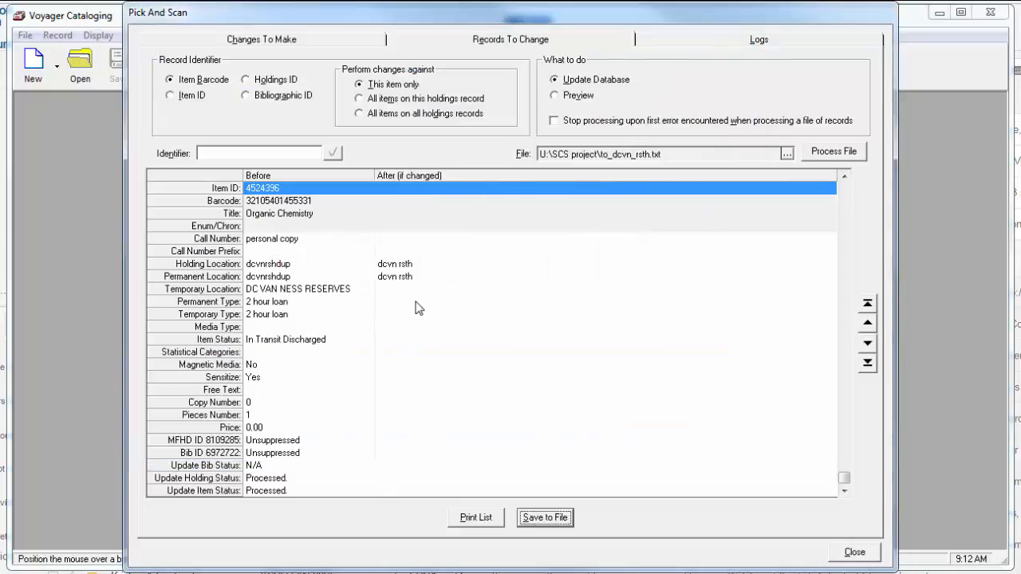